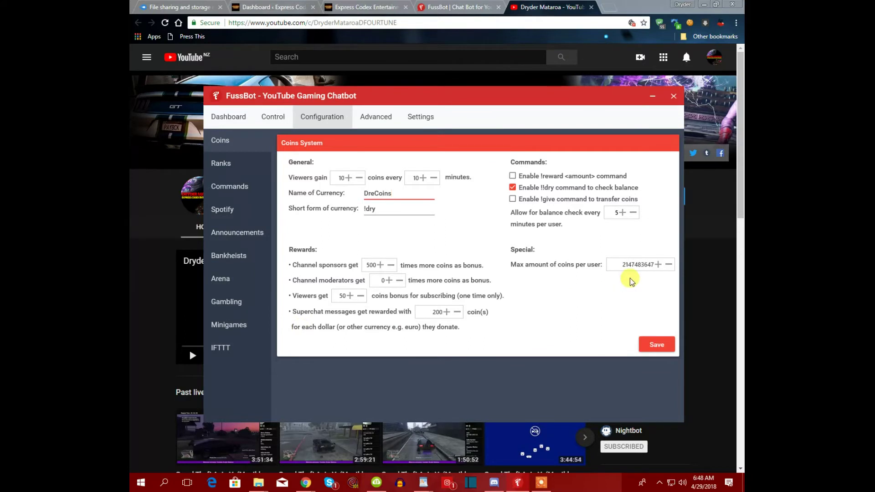
Enable the !reward coins command with !give left off, then launch WordPad from the taskbar.
double_click(625, 261)
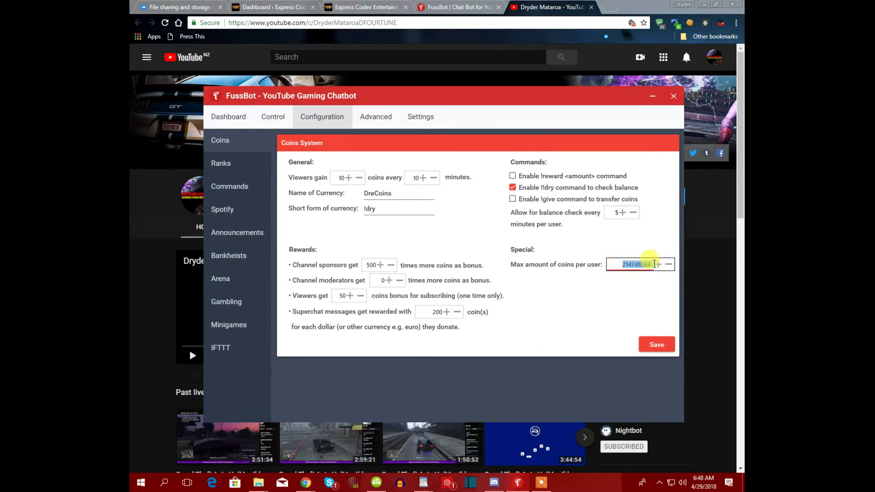
left_click(628, 263)
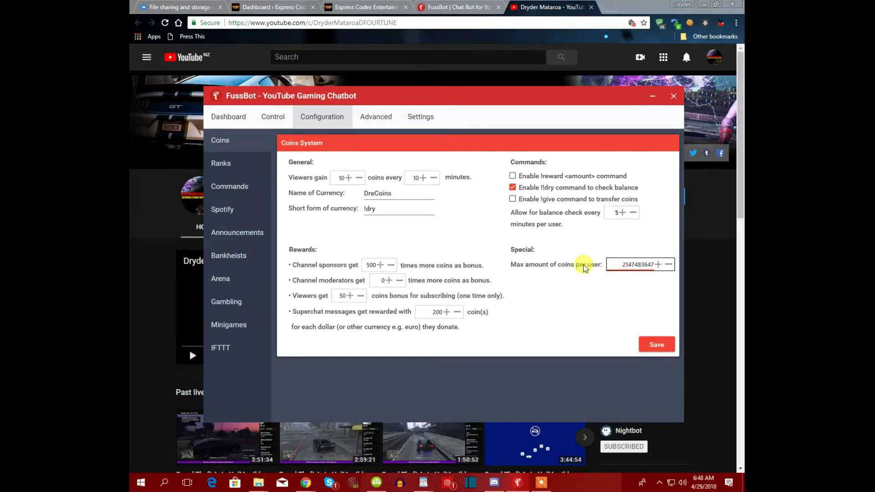
left_click(513, 199)
left_click(512, 198)
left_click(512, 177)
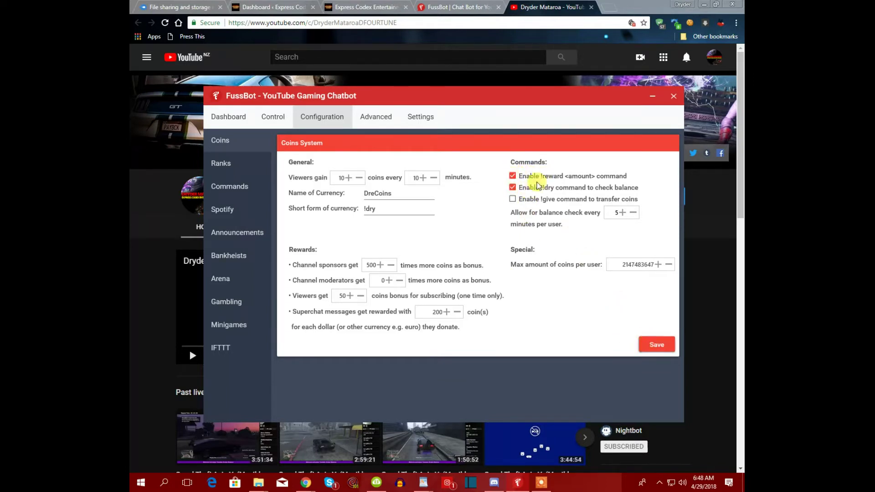
right_click(416, 477)
left_click(486, 379)
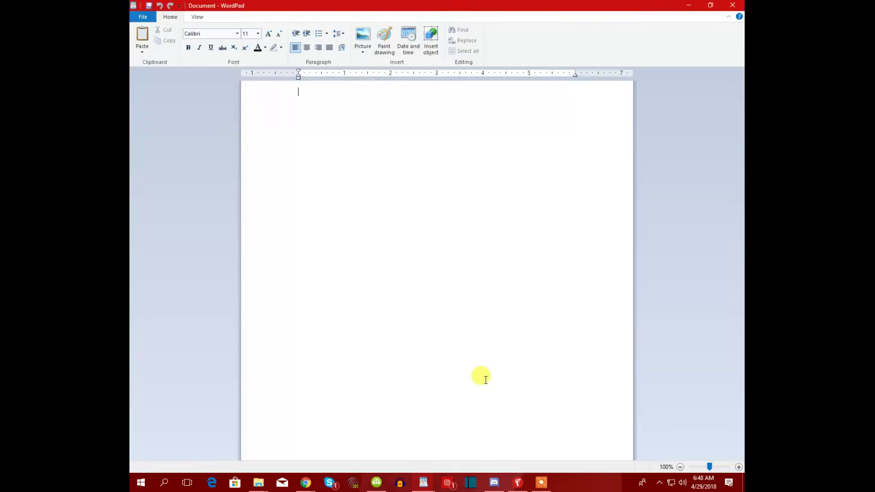
Type '!reward 100' into the blank WordPad document and minimize WordPad.
type("!re")
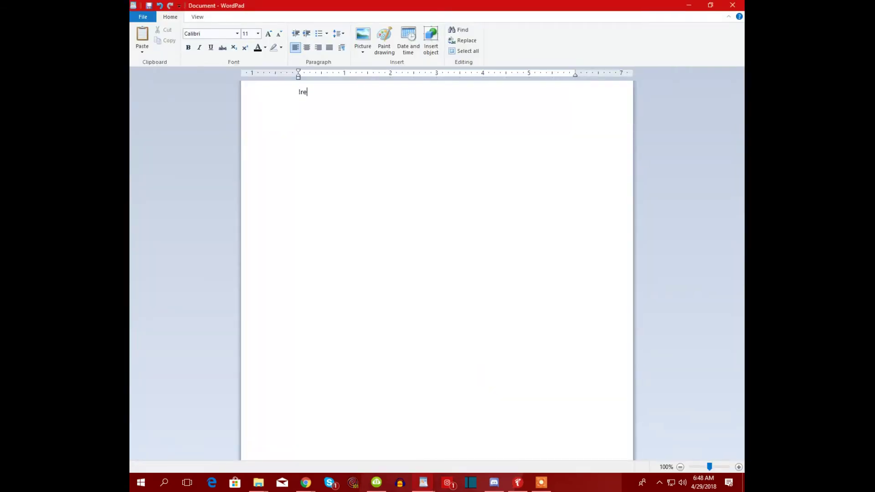
type("ward 100")
left_click(689, 5)
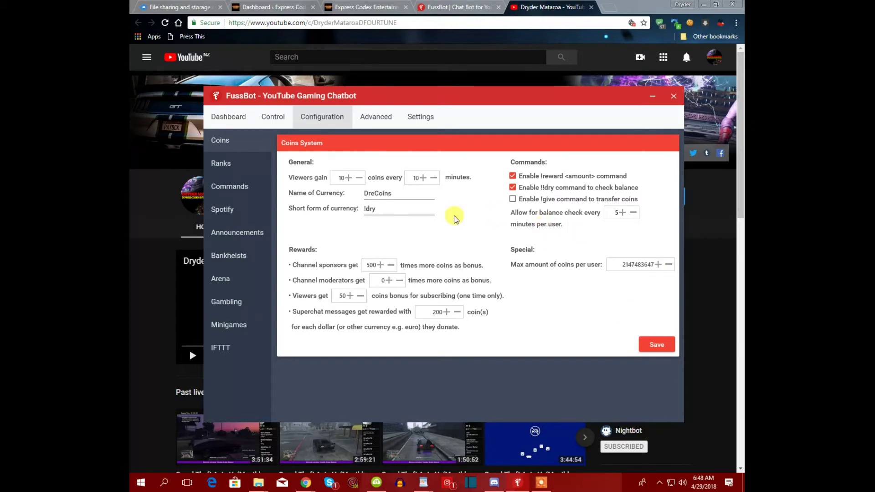
Look through the Ranks and Commands pages, ending on the Spotify song-request settings.
left_click(239, 171)
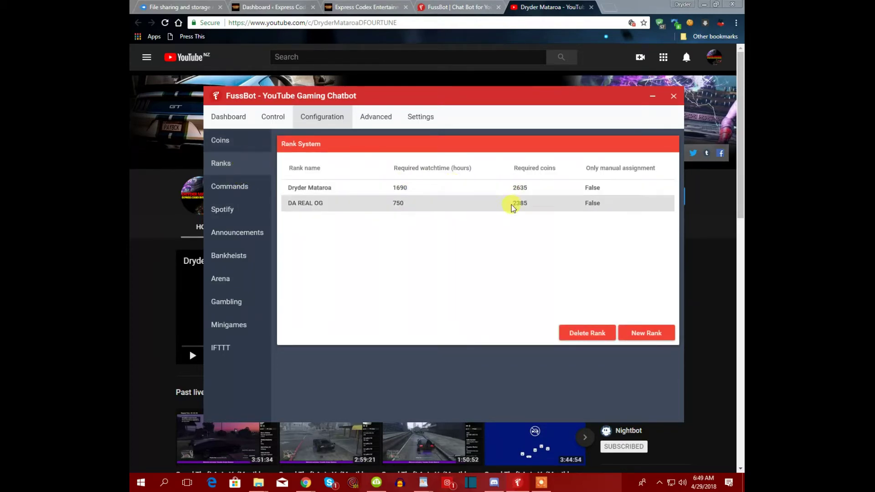
left_click(234, 191)
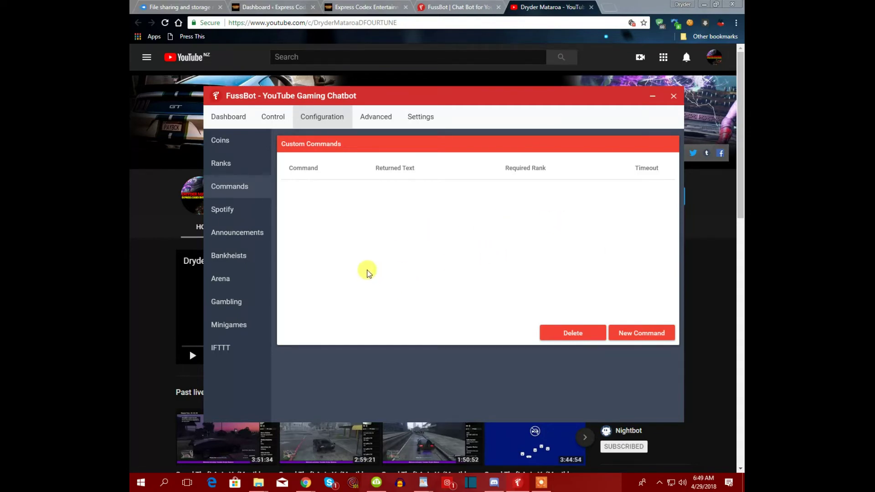
left_click(231, 210)
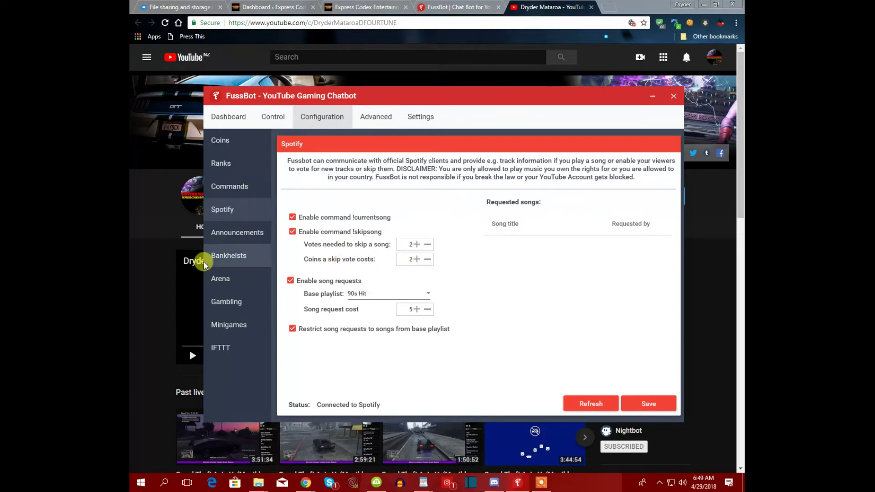
Draft a new announcement with test text, cancel it, then view the Bankheists settings.
left_click(225, 236)
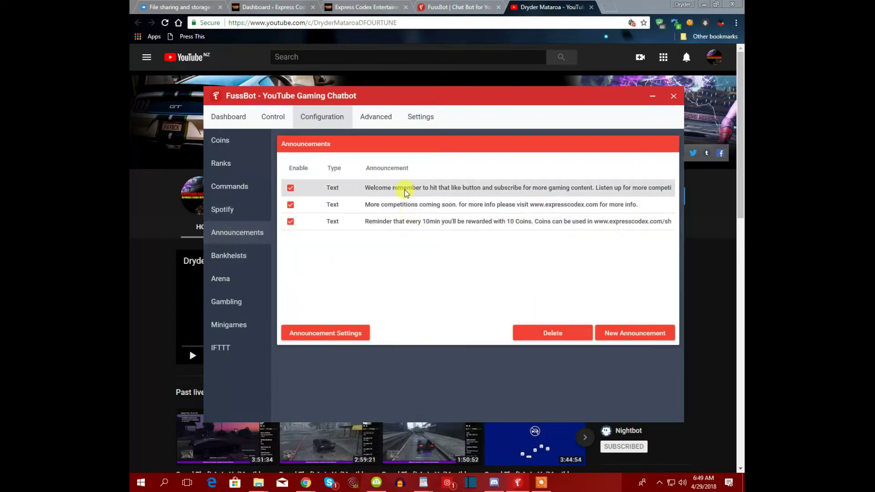
left_click(631, 333)
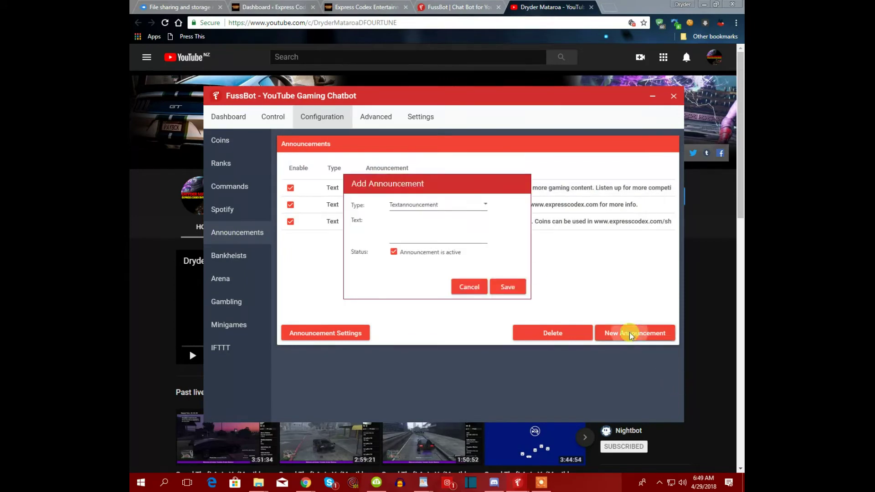
left_click(458, 237)
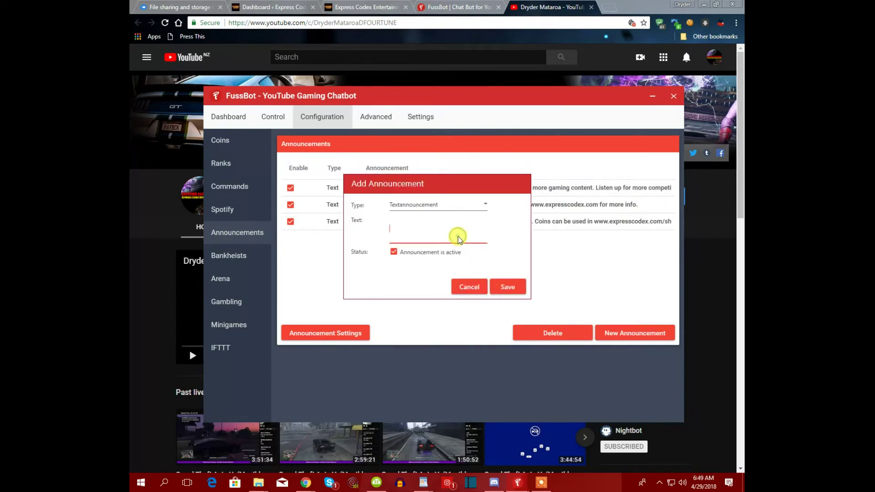
type("hbdfzghr")
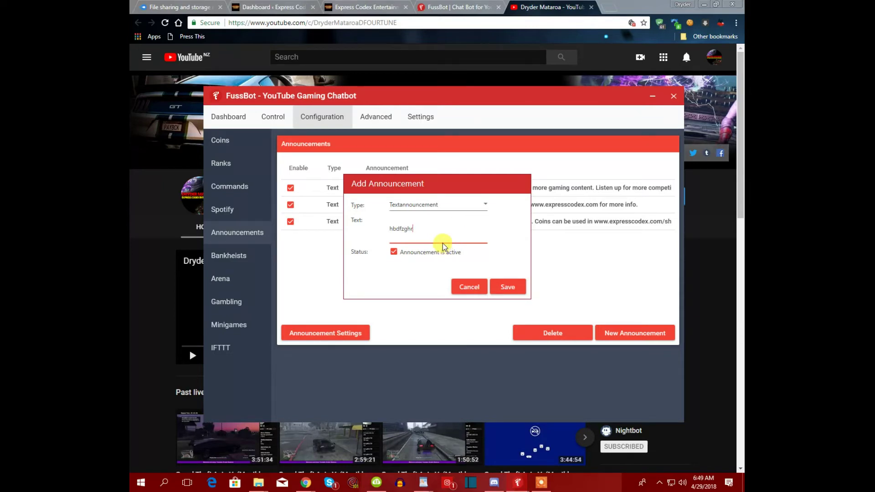
left_click(466, 284)
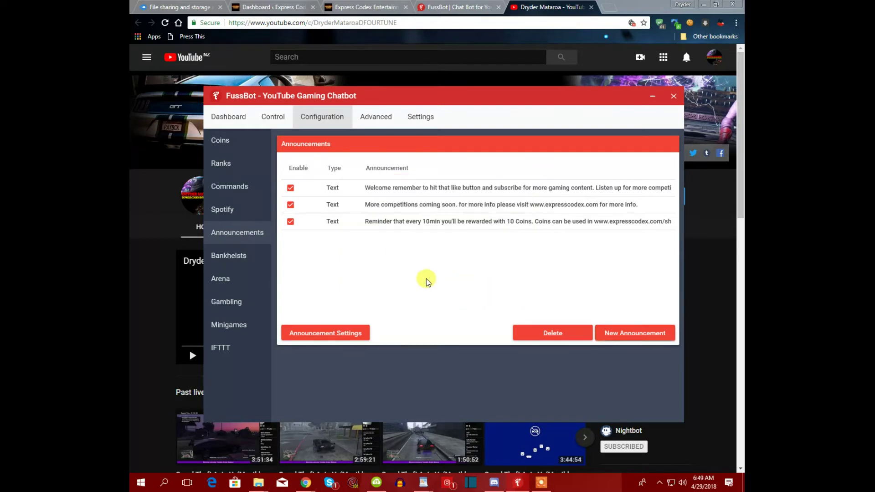
left_click(223, 255)
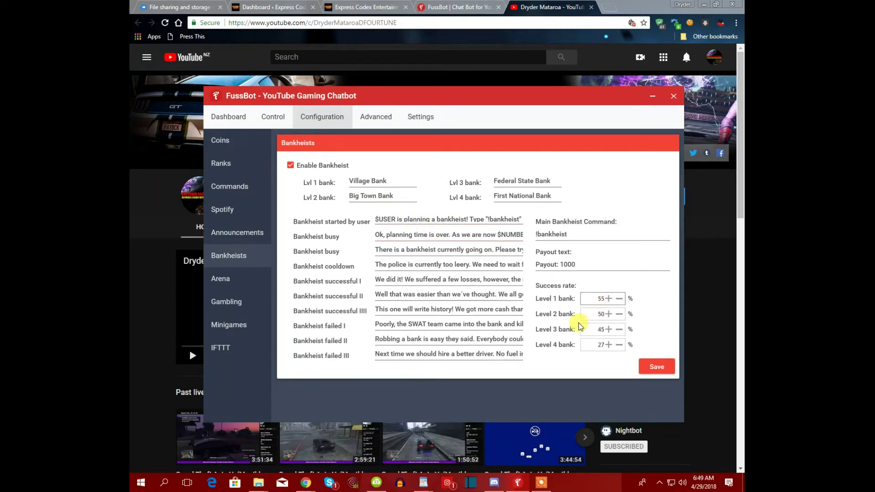
Look over the bankheist payout, Arena settings and the Gambling flipcoin command.
left_click(580, 265)
left_click(226, 281)
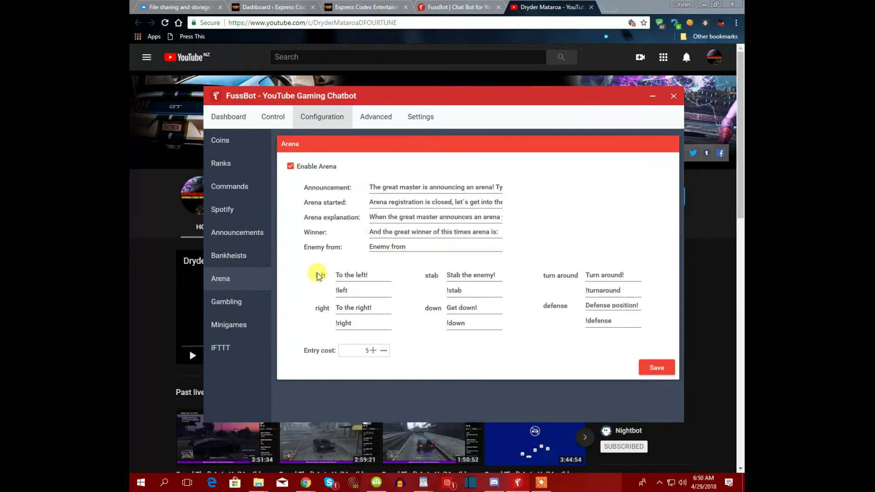
left_click(239, 307)
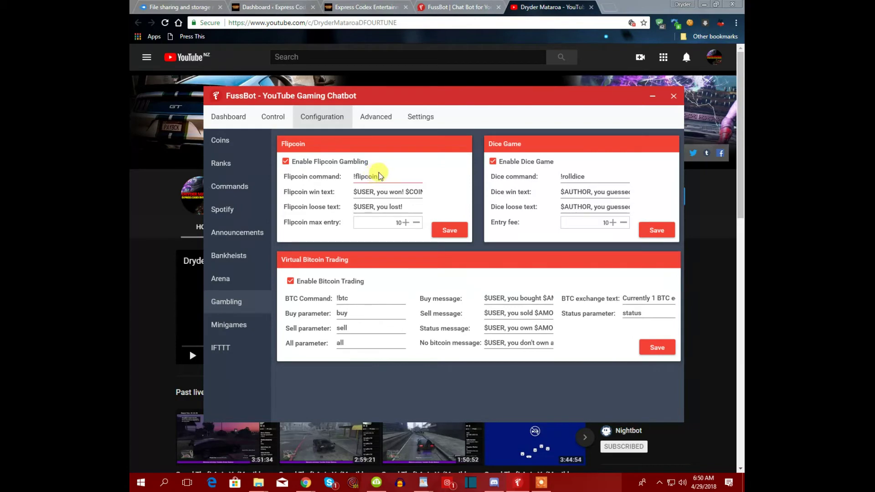
left_click(394, 177)
Check the Minigames and Coins pages, then show the Viewers list with coin totals.
left_click(231, 329)
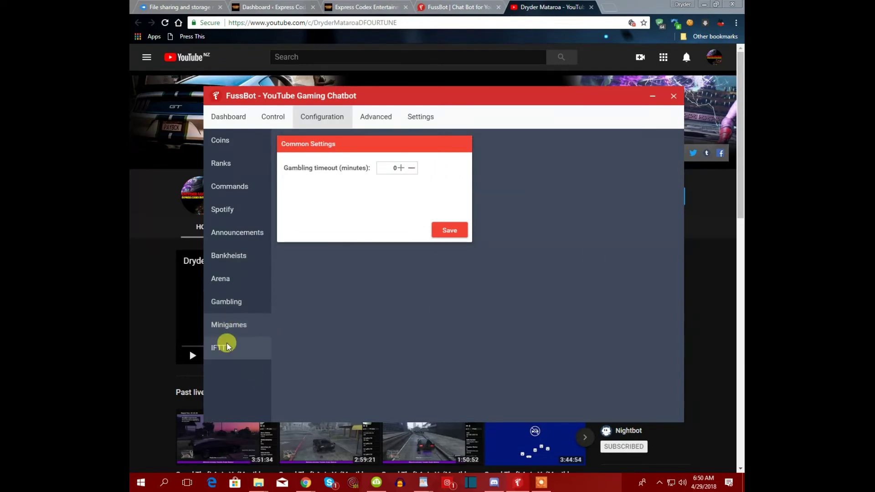
left_click(232, 146)
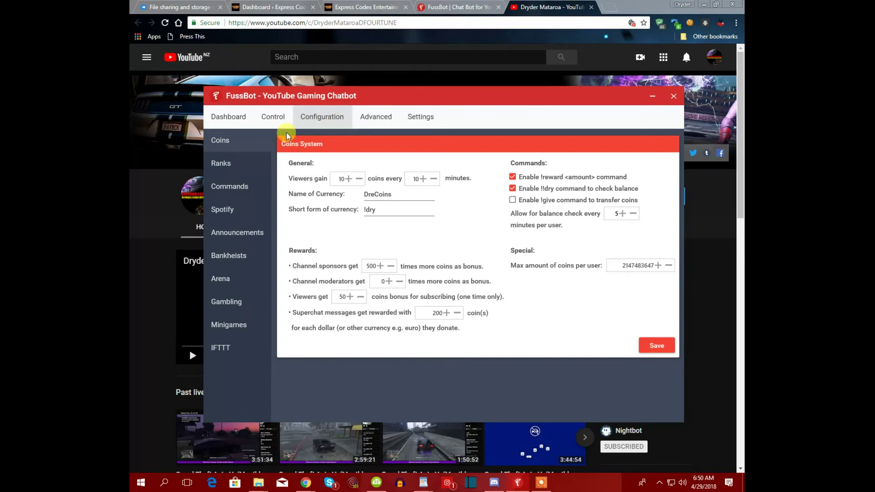
left_click(274, 117)
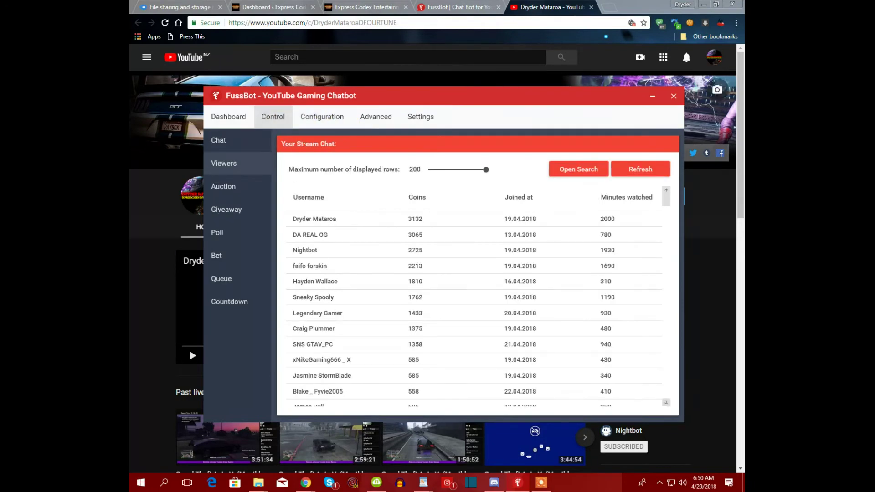
On the stream chat page, type a test message into the message box and clear it.
left_click(233, 146)
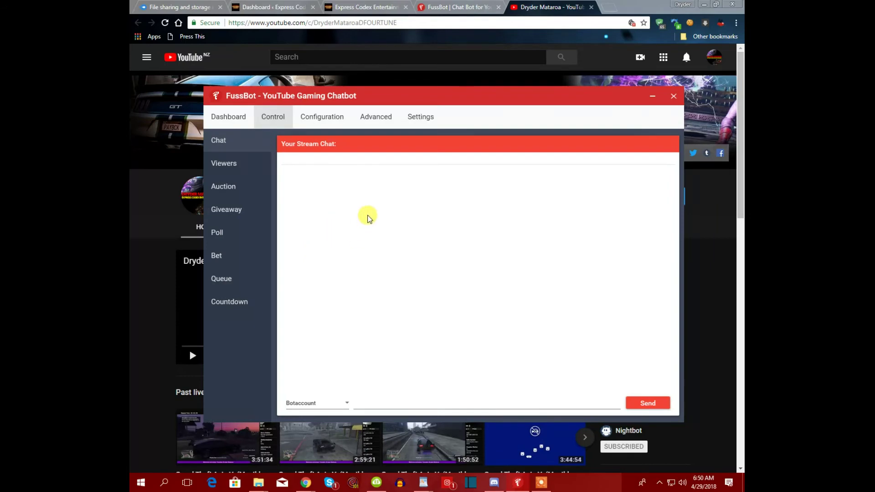
left_click(346, 400)
left_click(360, 402)
type("stbhfgbhdfhfghghgfhghhh")
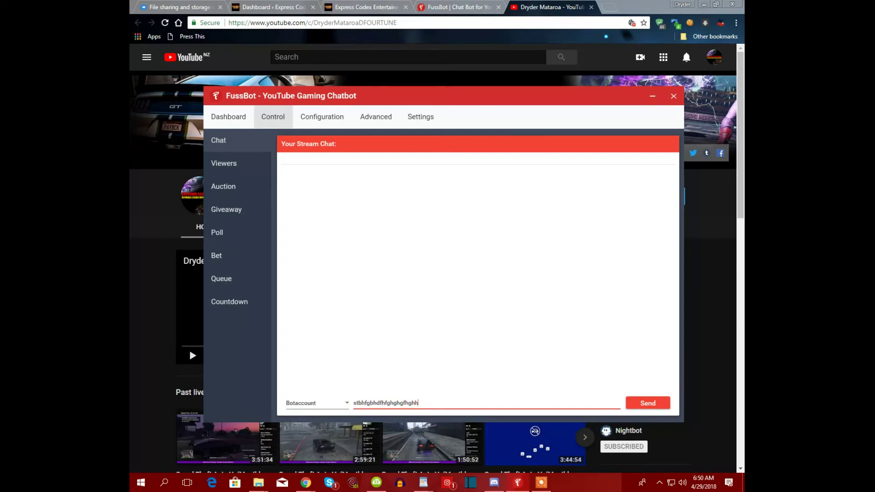
key("BackSpace")
key("BackSpace")
key("BackSpace")
key("BackSpace")
key("BackSpace")
key("BackSpace")
key("BackSpace")
key("BackSpace")
key("BackSpace")
key("BackSpace")
key("BackSpace")
key("BackSpace")
key("BackSpace")
key("BackSpace")
key("BackSpace")
key("Return")
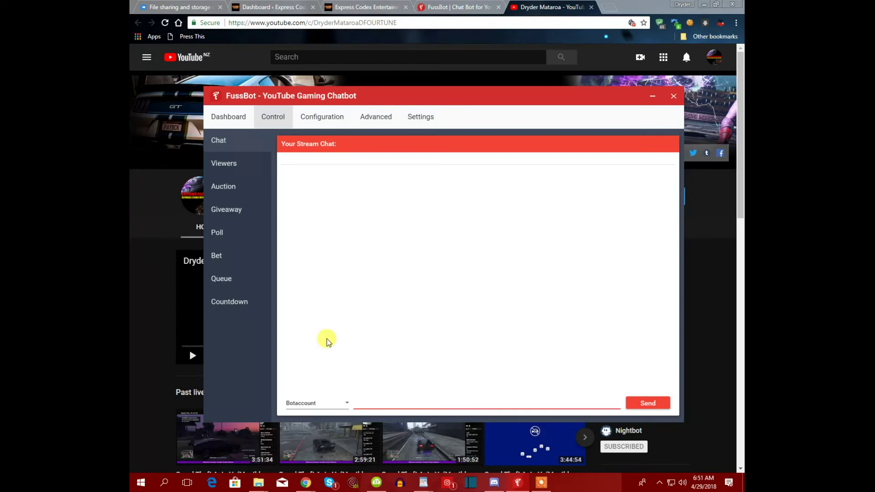
Switch the sending account to Streameraccount and then back to Botaccount.
left_click(330, 403)
left_click(320, 418)
left_click(326, 400)
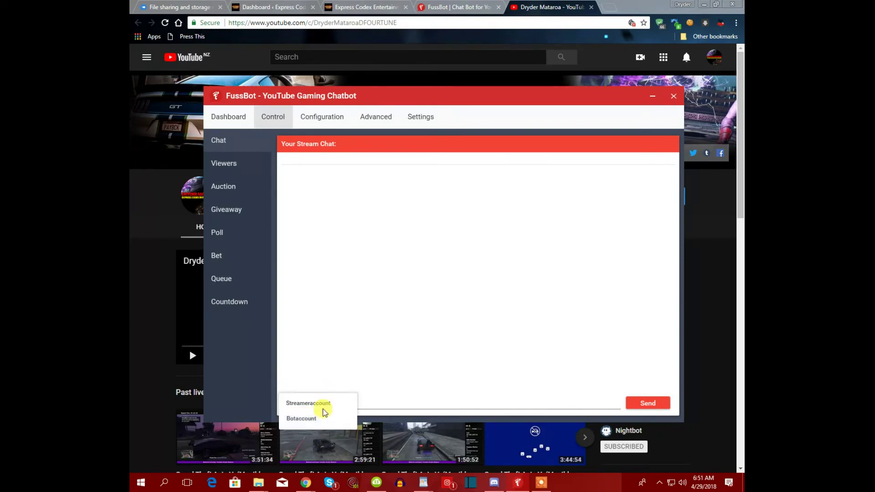
left_click(319, 416)
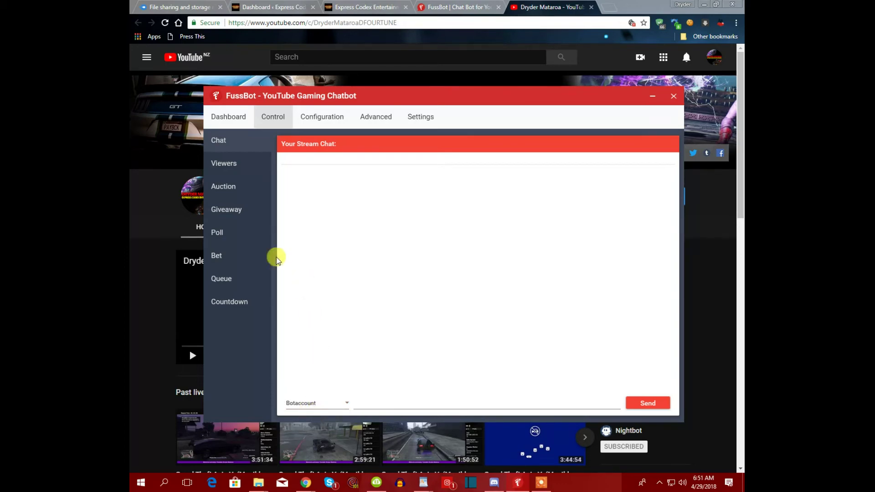
Refresh the Viewers list, then bring up the Auction page.
left_click(230, 163)
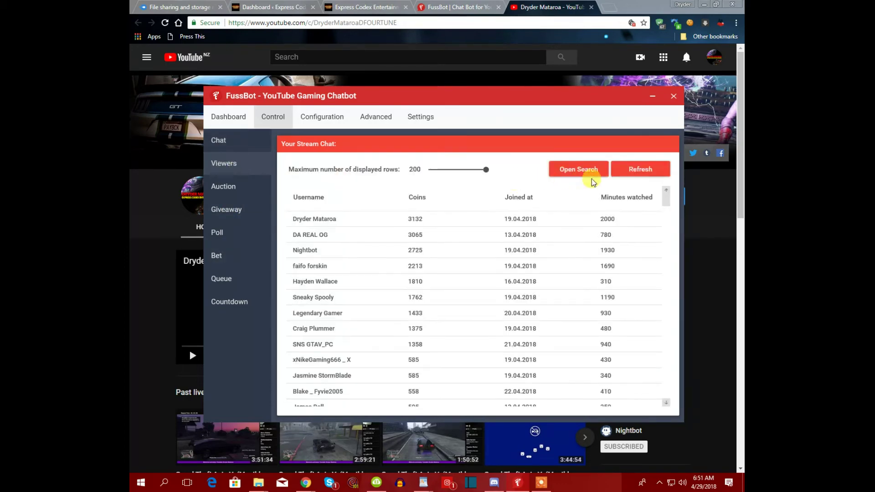
left_click(641, 171)
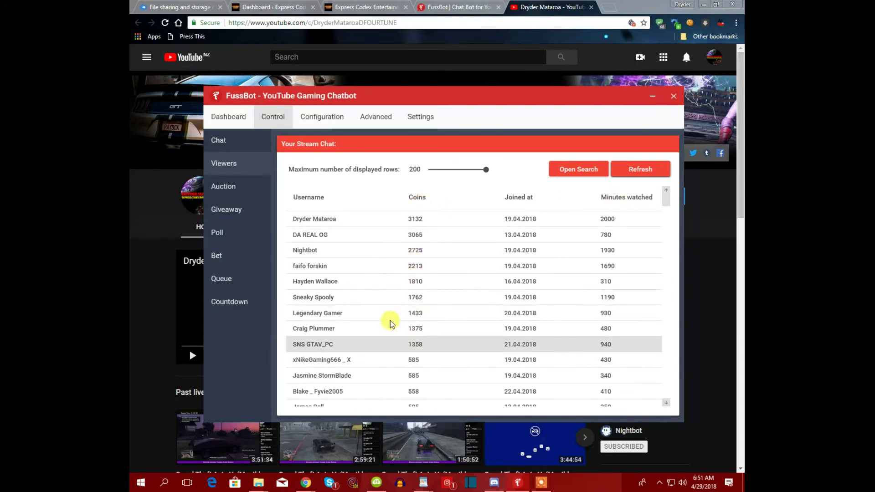
left_click(237, 192)
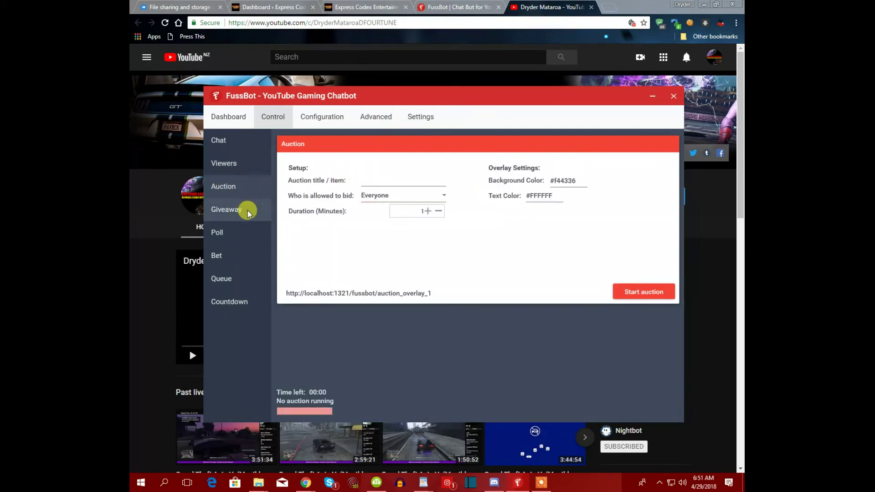
Check the Giveaway page, set the Poll duration to 2 minutes, then view Bet, Queue and Countdown.
left_click(246, 210)
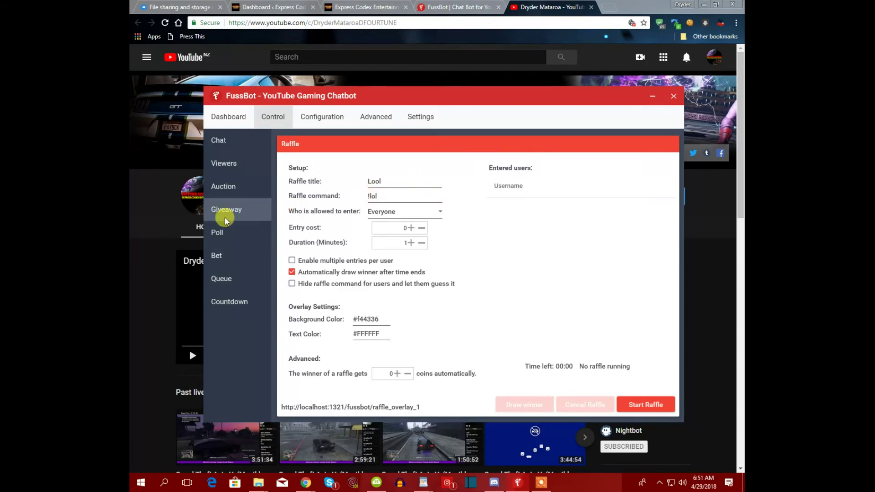
left_click(224, 232)
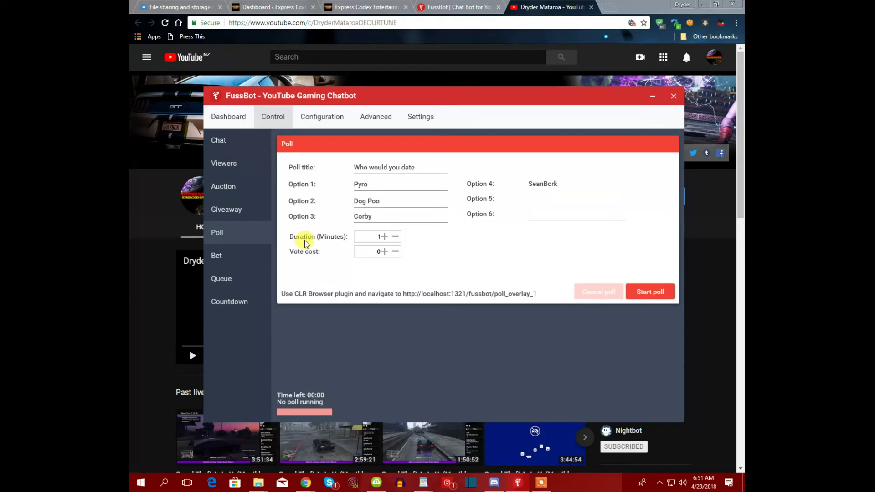
left_click(384, 235)
left_click(214, 256)
left_click(229, 279)
left_click(235, 297)
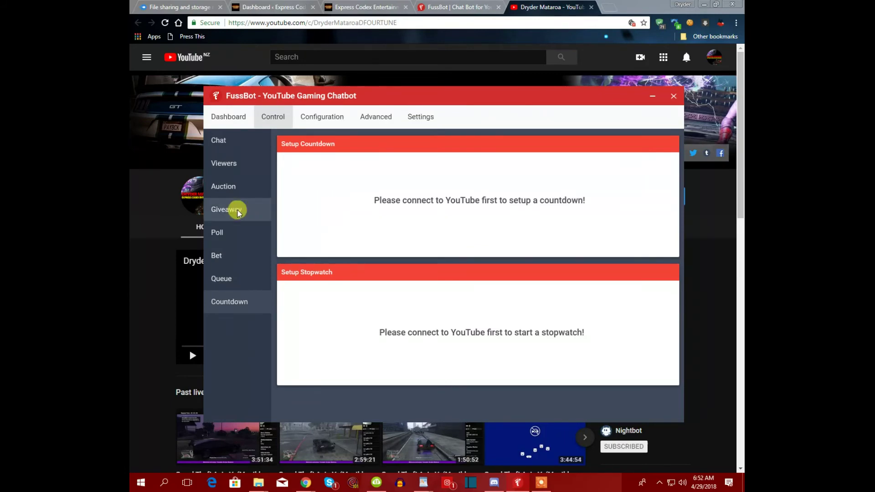
Visit the Dashboard, Advanced, Configuration, Control and Chat pages, then return to the Dashboard.
left_click(225, 119)
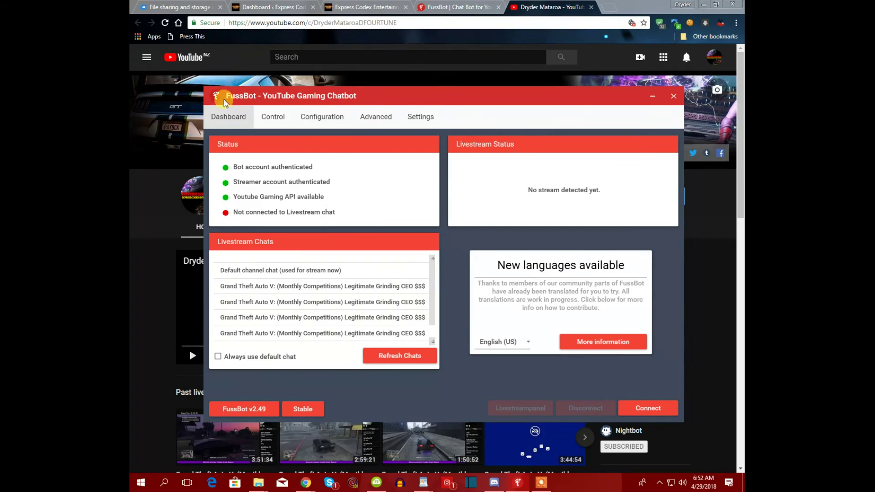
left_click(428, 121)
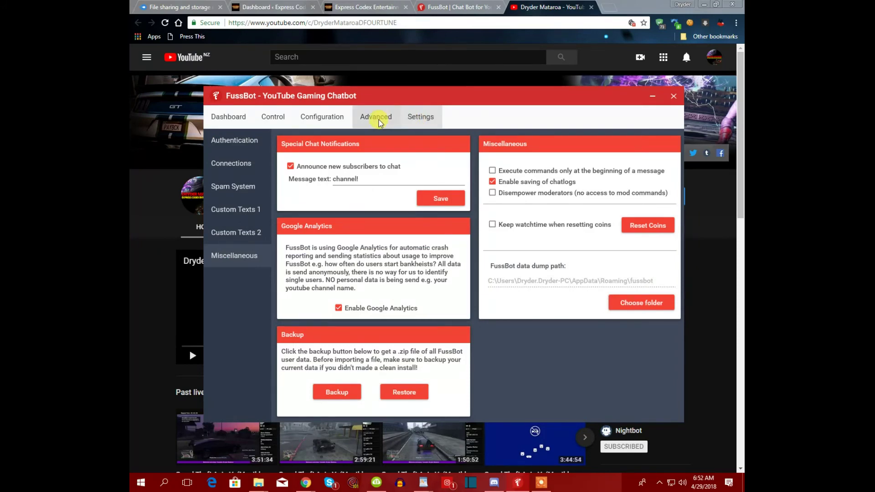
left_click(318, 115)
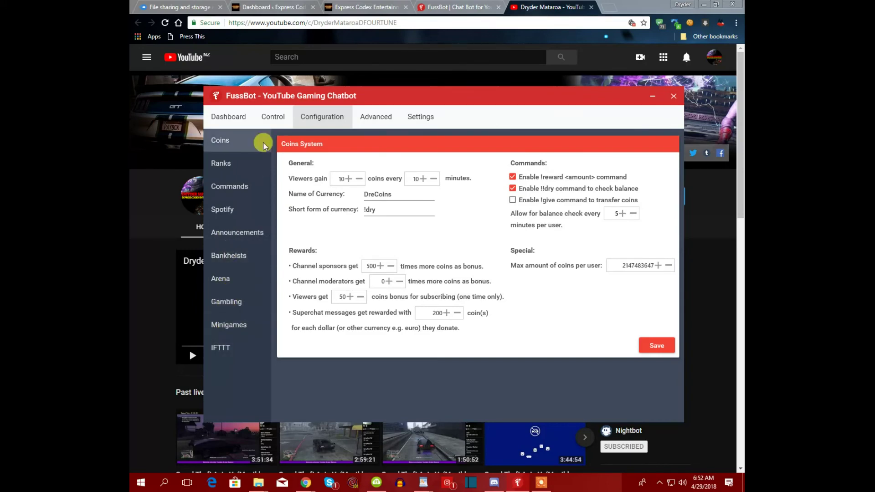
left_click(267, 122)
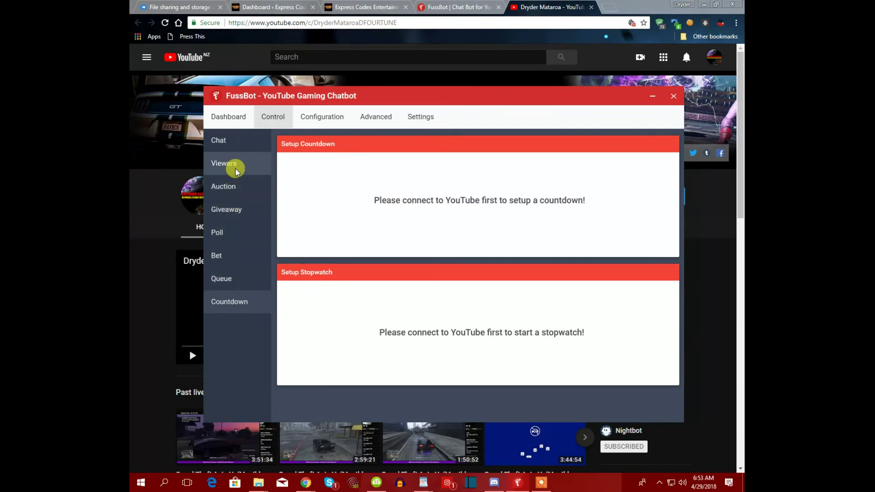
left_click(235, 143)
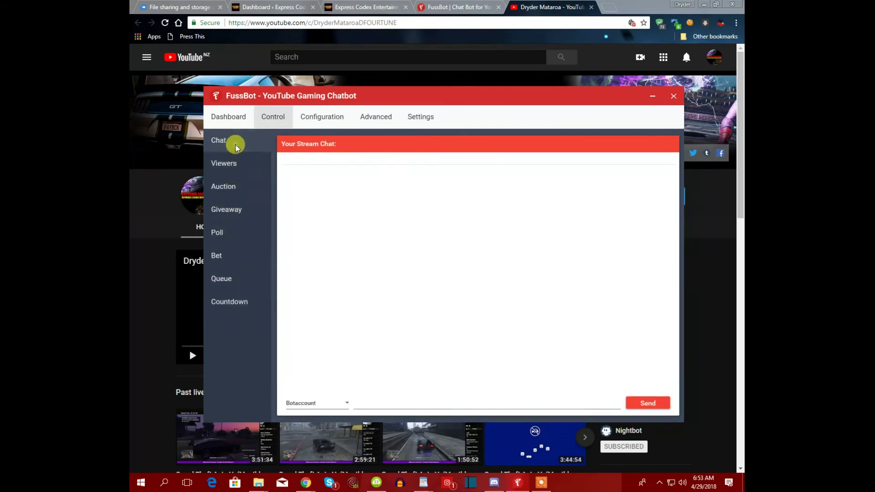
left_click(236, 118)
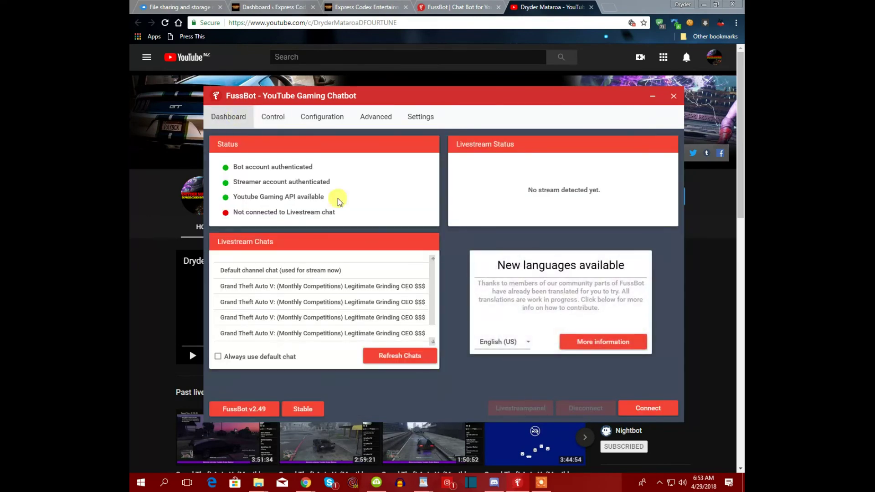